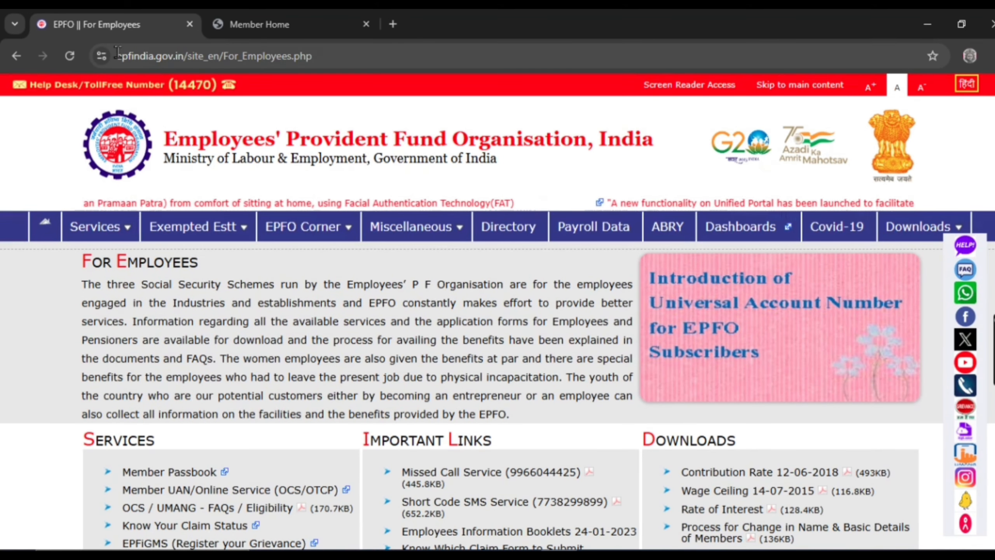
- Open the Member UAN/Online Service (OCS/OTCP) portal from the EPFO services for employees
{"action": "left_click_drag", "start_coordinate": [116, 55], "coordinate": [181, 60]}
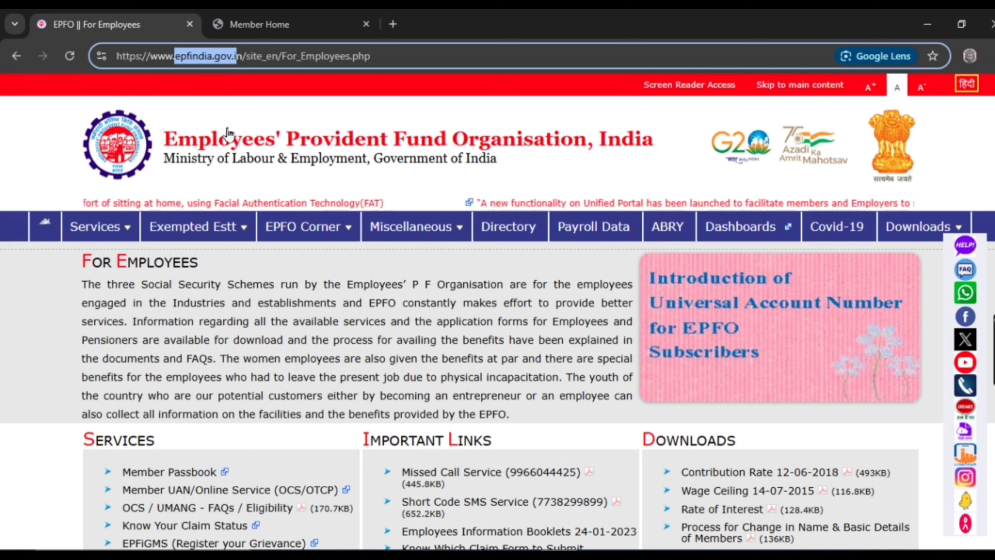
{"action": "left_click", "coordinate": [238, 167]}
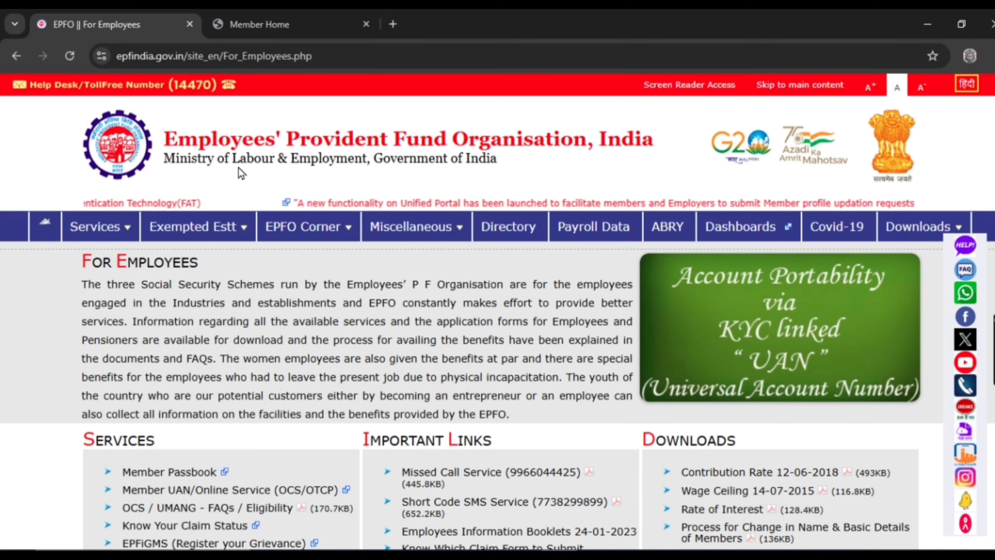
{"action": "mouse_move", "coordinate": [105, 234]}
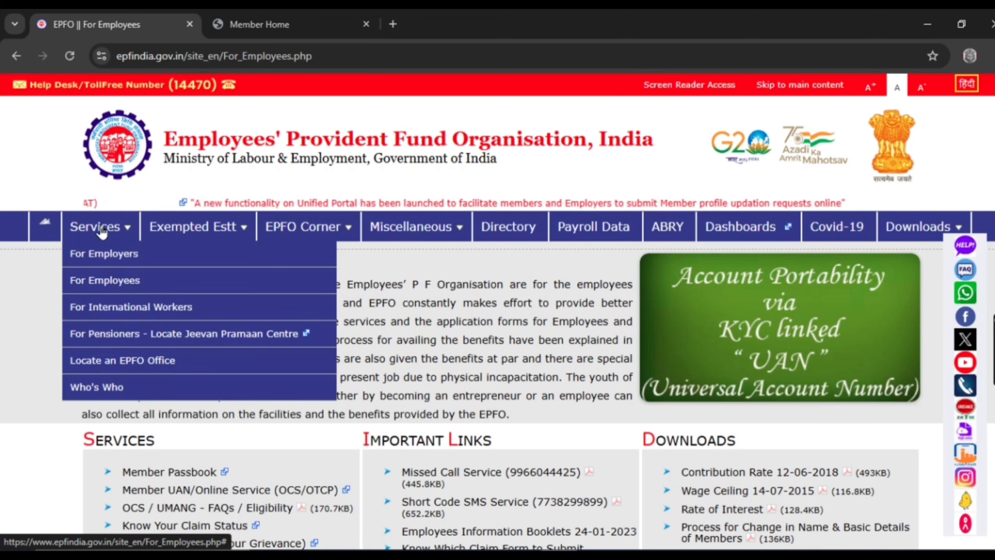
{"action": "left_click", "coordinate": [128, 283]}
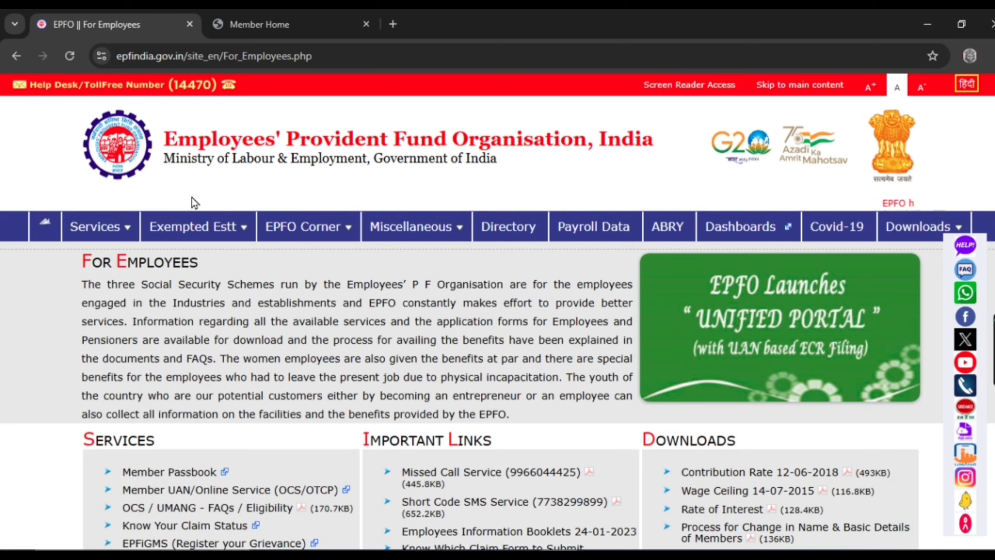
{"action": "scroll", "coordinate": [191, 197], "scroll_direction": "down", "scroll_amount": 5}
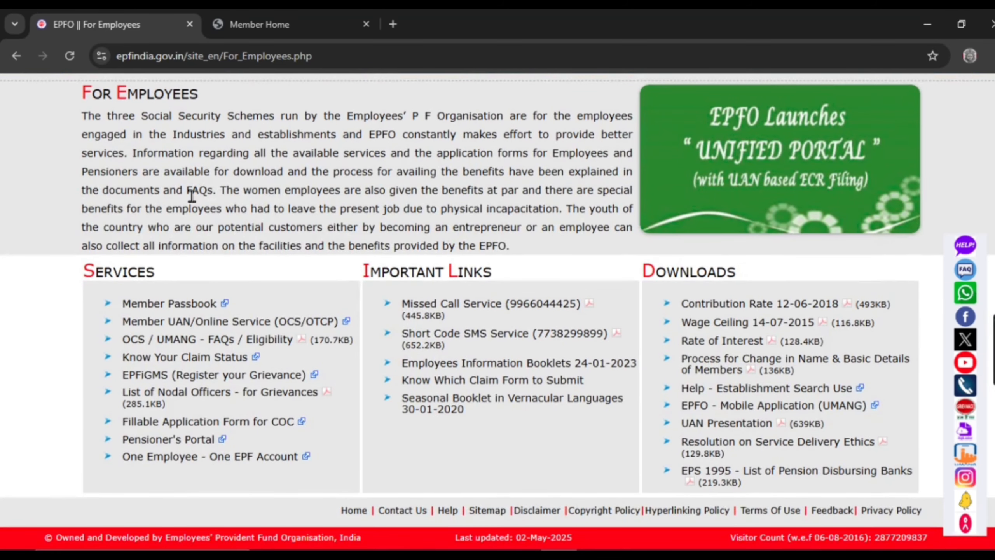
{"action": "left_click", "coordinate": [198, 322]}
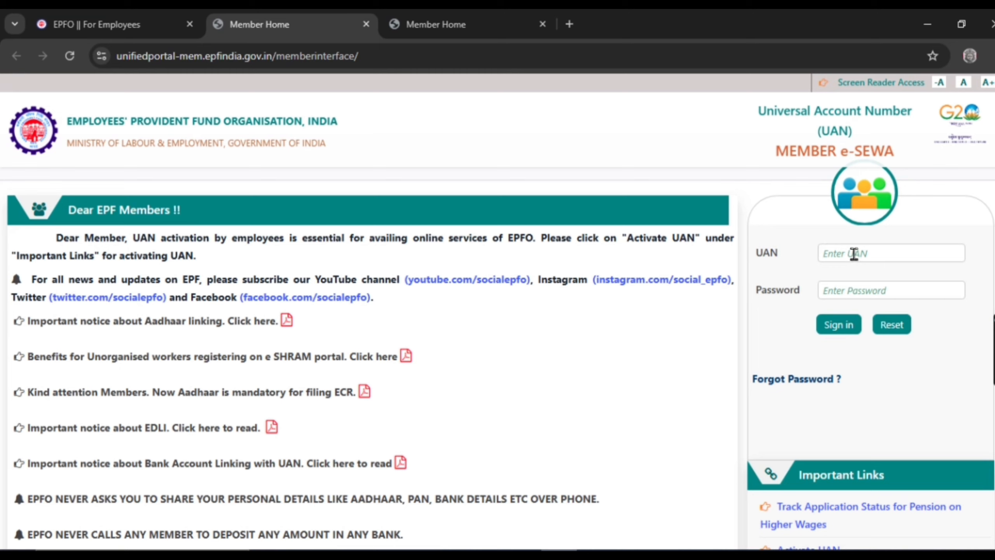
- Enter the UAN and account password and sign in to the member portal
{"action": "left_click", "coordinate": [853, 253]}
{"action": "left_click", "coordinate": [846, 294]}
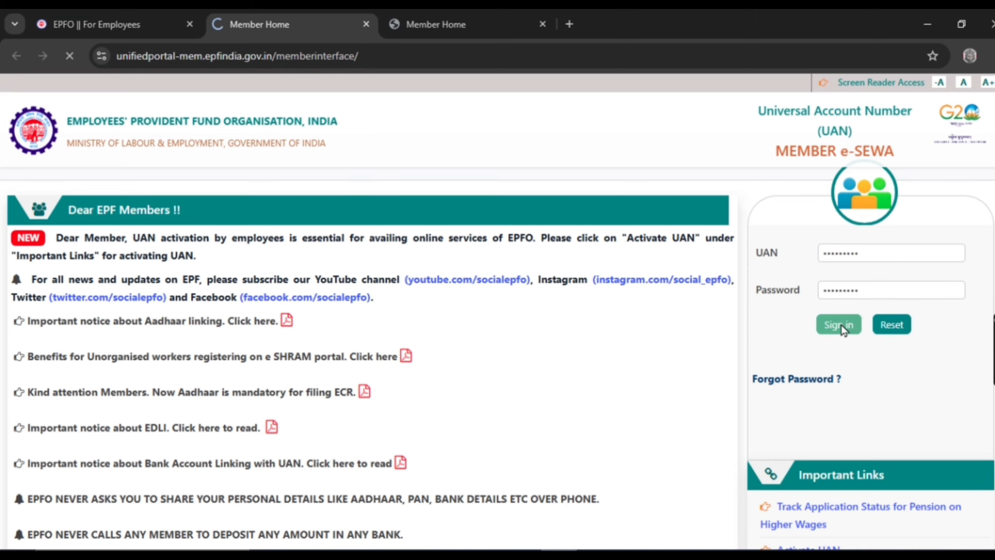
{"action": "left_click", "coordinate": [841, 325]}
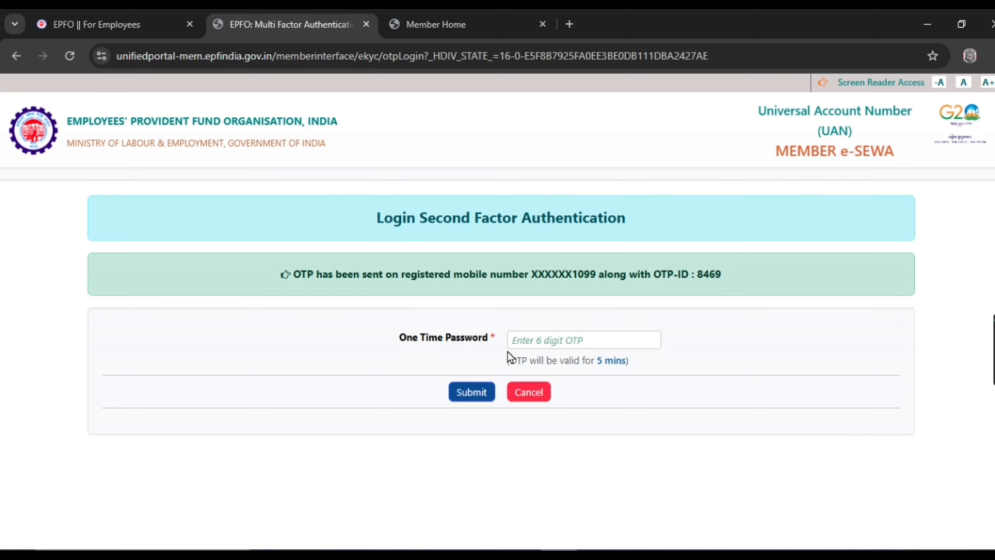
- Enter the 6-digit one-time password and submit it to complete the second-factor login
{"action": "left_click", "coordinate": [563, 345]}
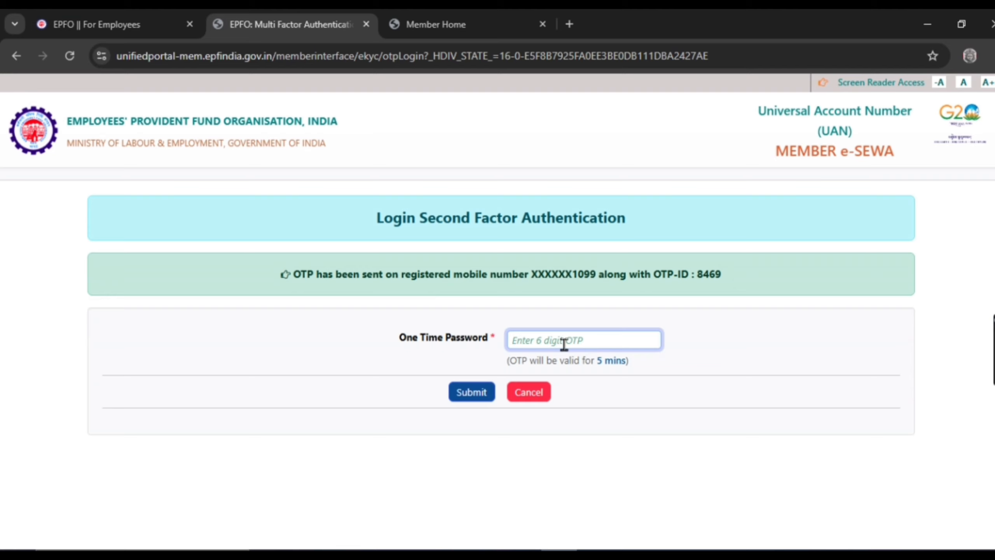
{"action": "type", "text": "••••••"}
{"action": "left_click", "coordinate": [486, 397]}
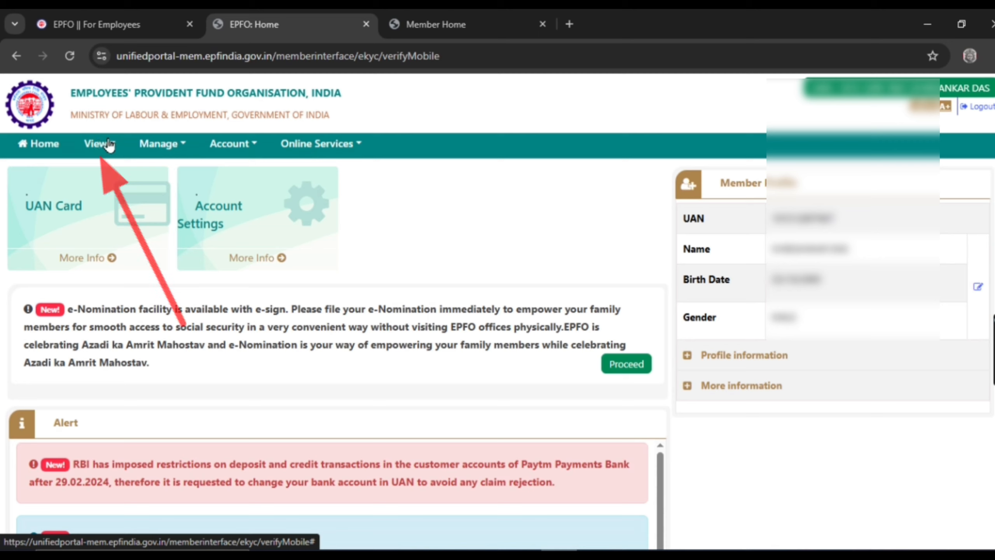
- Open the member passbook sign-in page, and return to the member portal home
{"action": "left_click", "coordinate": [101, 151]}
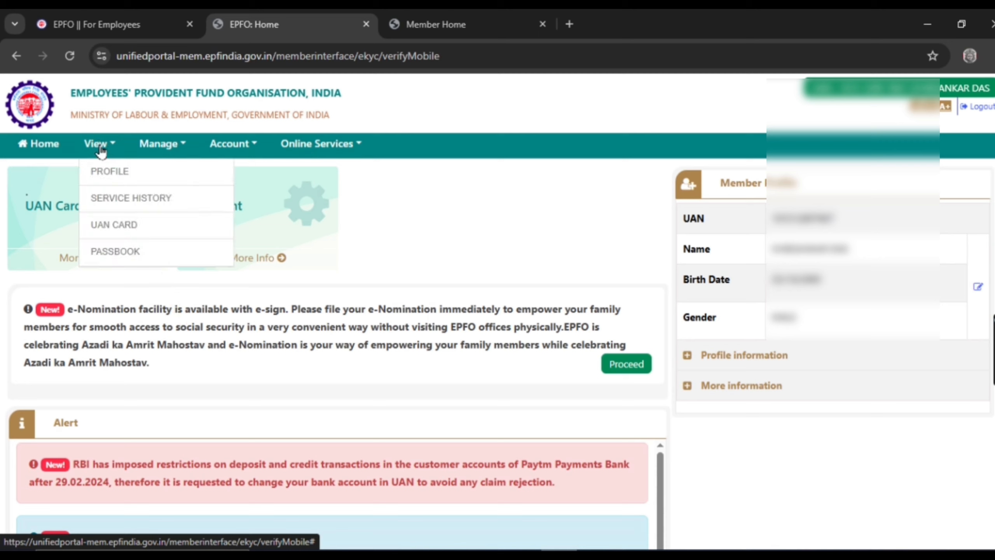
{"action": "left_click", "coordinate": [124, 251]}
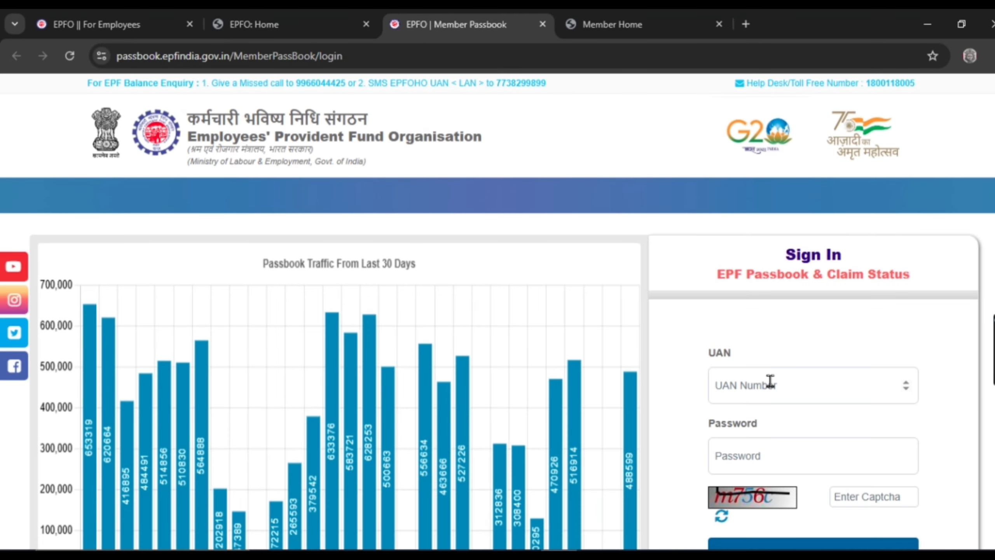
{"action": "left_click", "coordinate": [769, 381]}
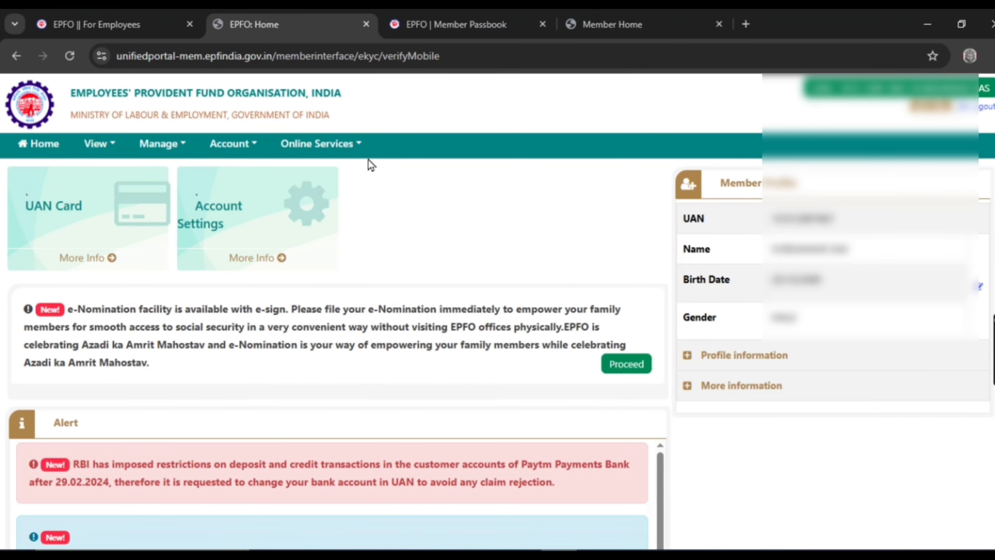
- Open the online claim (Form-31,19,10C&10D), verify the member's bank account number and agree to the certificate of undertaking
{"action": "left_click", "coordinate": [348, 145]}
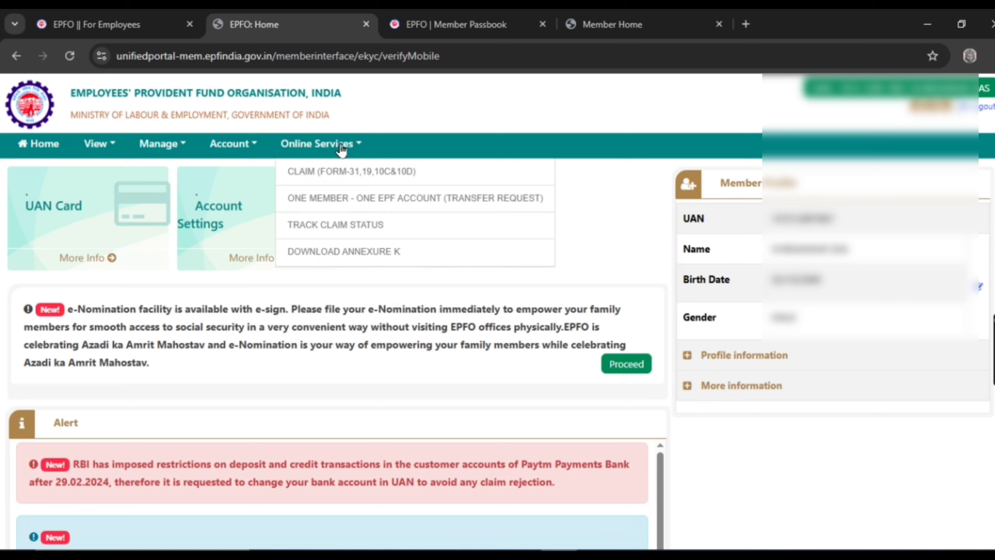
{"action": "left_click", "coordinate": [359, 175]}
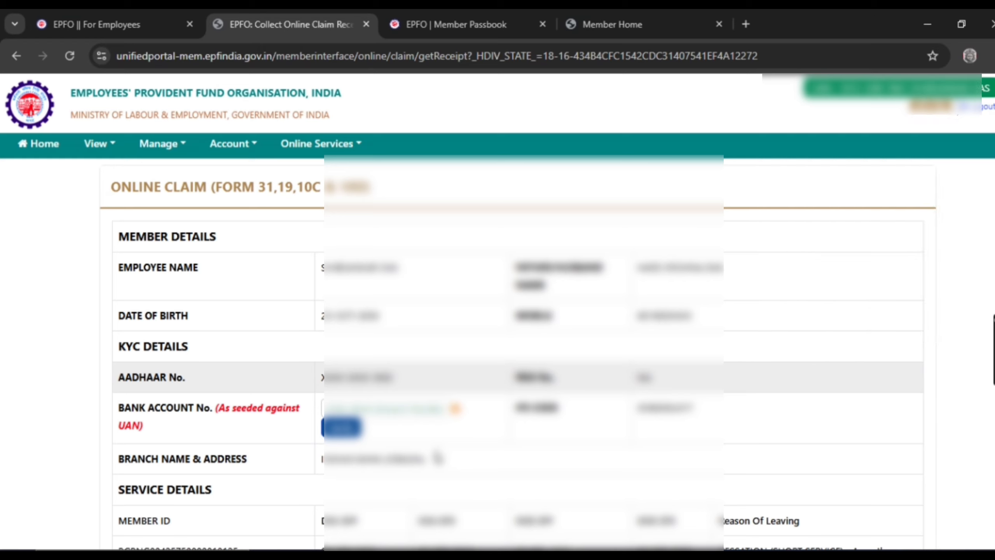
{"action": "left_click", "coordinate": [428, 408]}
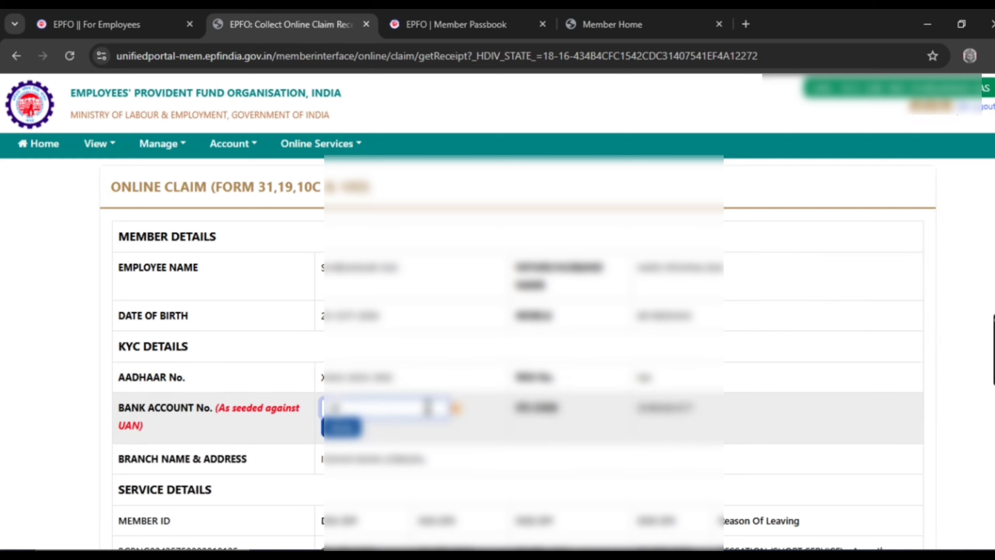
{"action": "type", "text": "**********"}
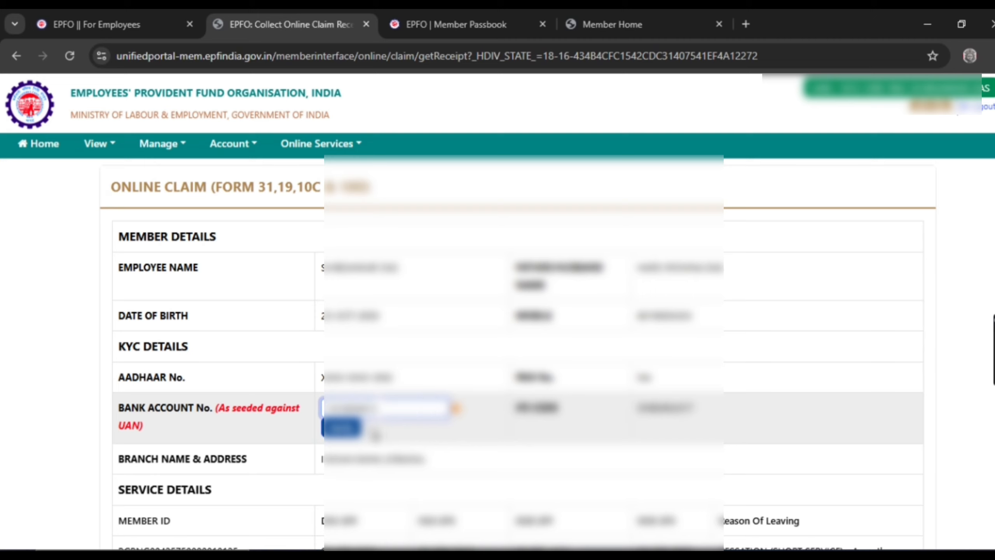
{"action": "left_click", "coordinate": [342, 427]}
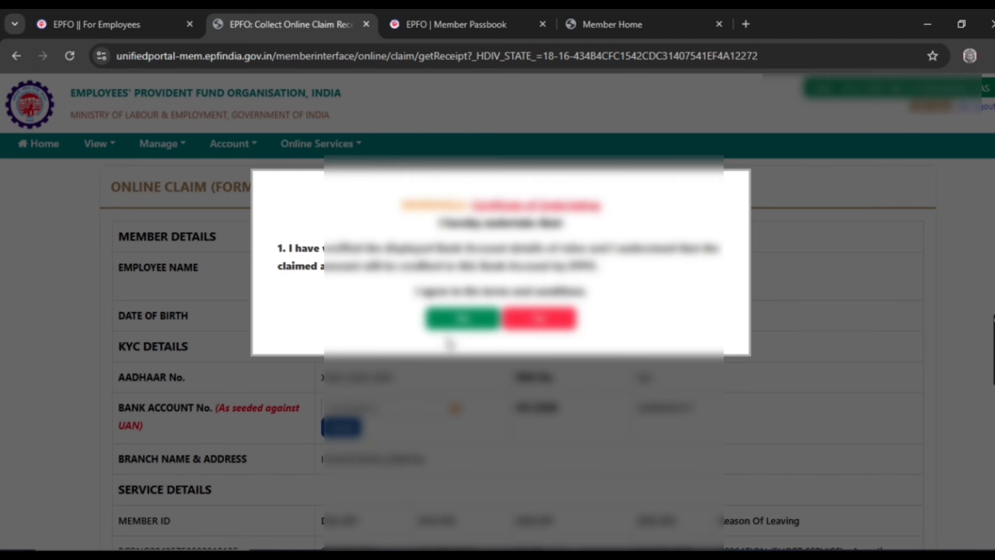
{"action": "left_click", "coordinate": [453, 324]}
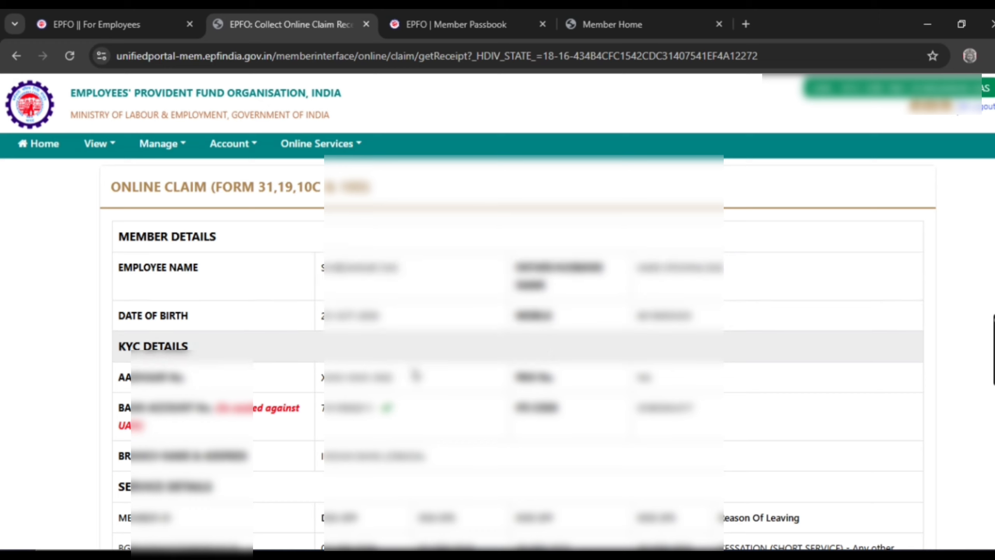
- Proceed to the online claim, select ONLY PF WITHDRAWAL (FORM-19) and agree to continue without a linked PAN
{"action": "scroll", "coordinate": [415, 375], "scroll_direction": "down", "scroll_amount": 5}
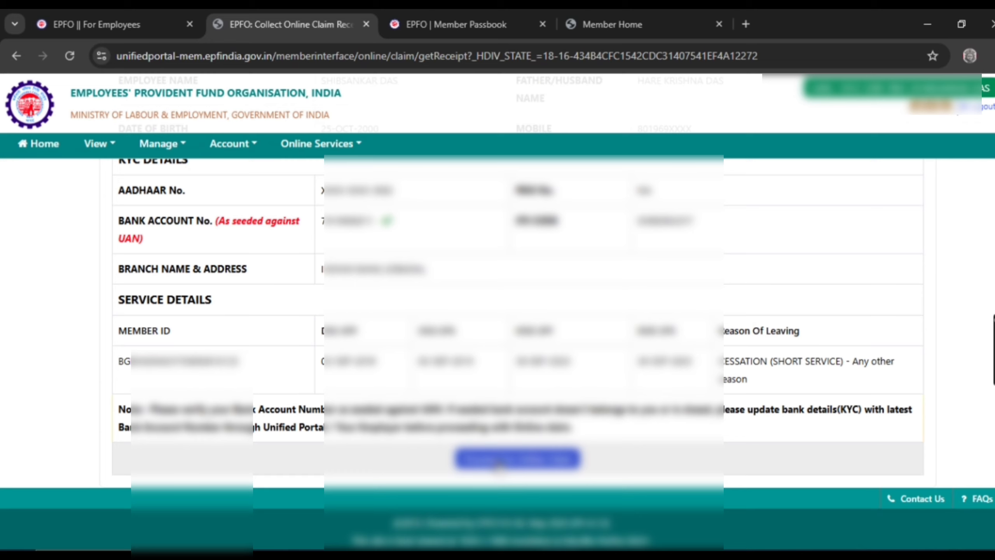
{"action": "left_click", "coordinate": [498, 464]}
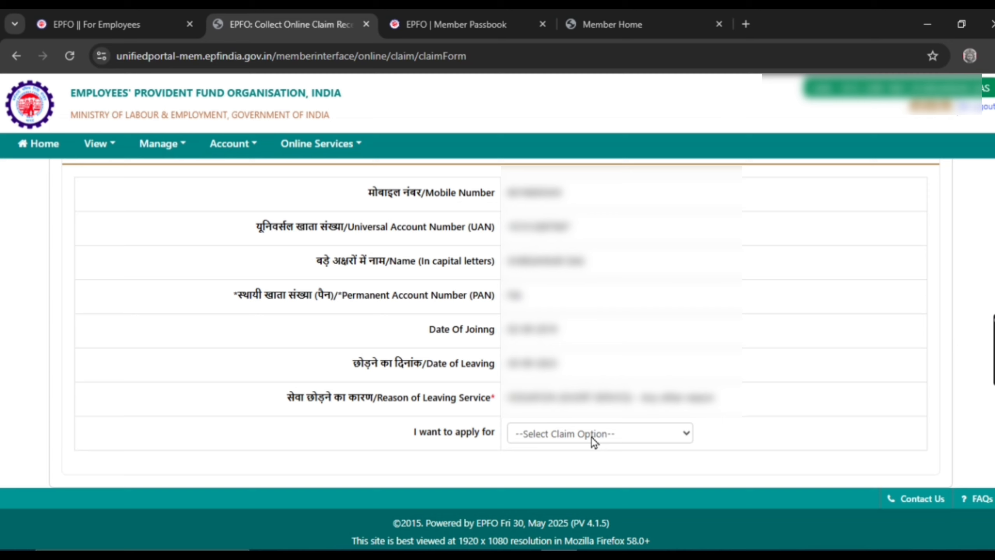
{"action": "left_click", "coordinate": [591, 437]}
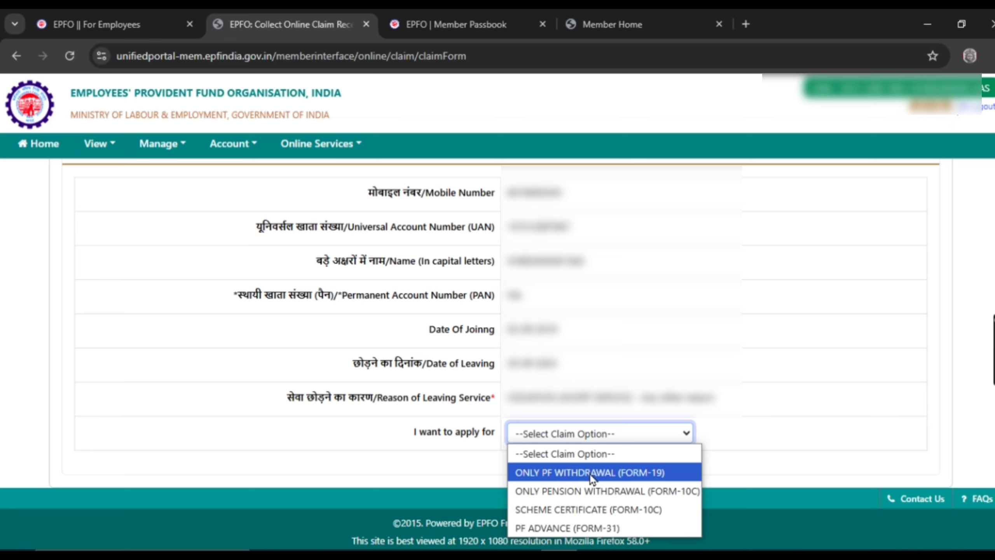
{"action": "key", "text": "Escape"}
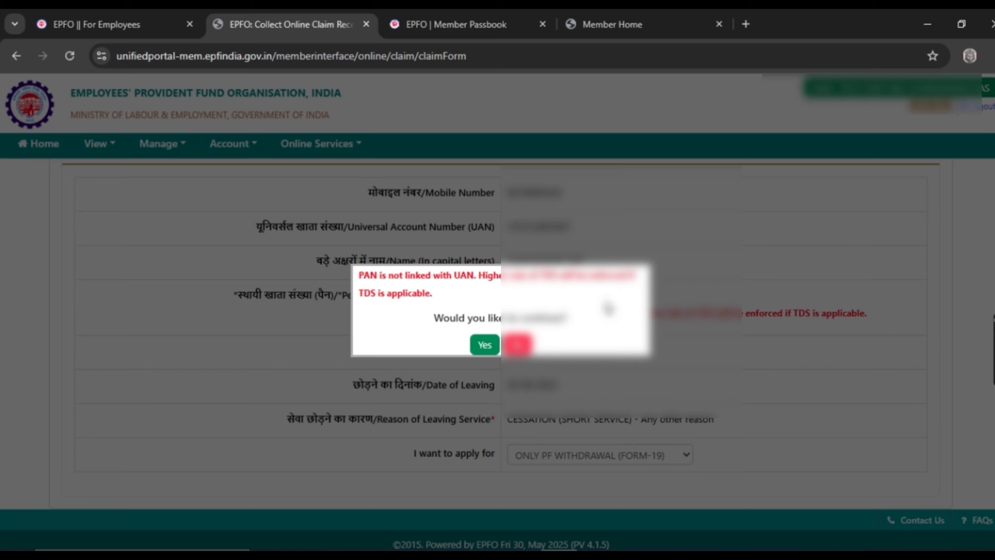
{"action": "left_click", "coordinate": [485, 346]}
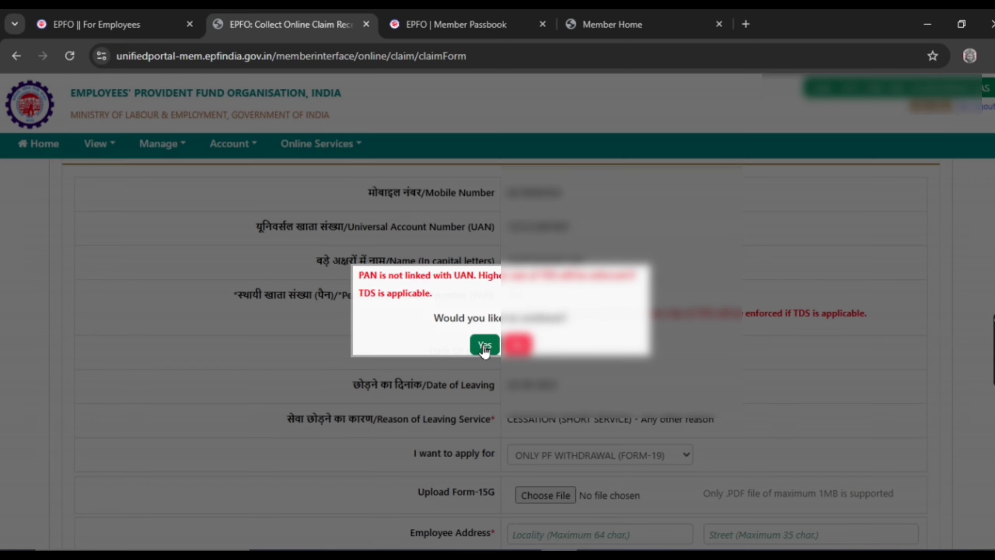
- Complete the employee address and the Aadhaar authentication consent, and request the Aadhaar OTP
{"action": "scroll", "coordinate": [626, 332], "scroll_direction": "down", "scroll_amount": 3}
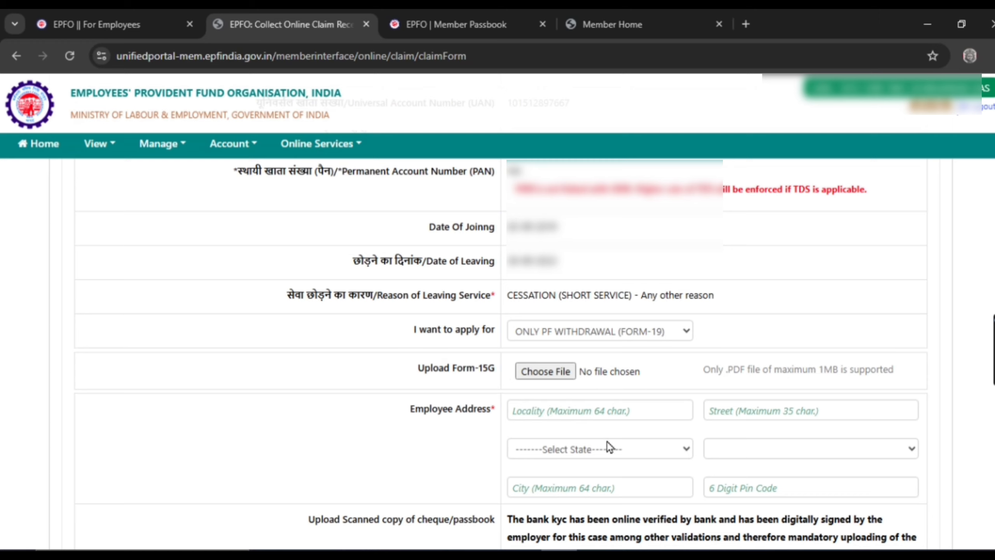
{"action": "scroll", "coordinate": [616, 431], "scroll_direction": "down", "scroll_amount": 6}
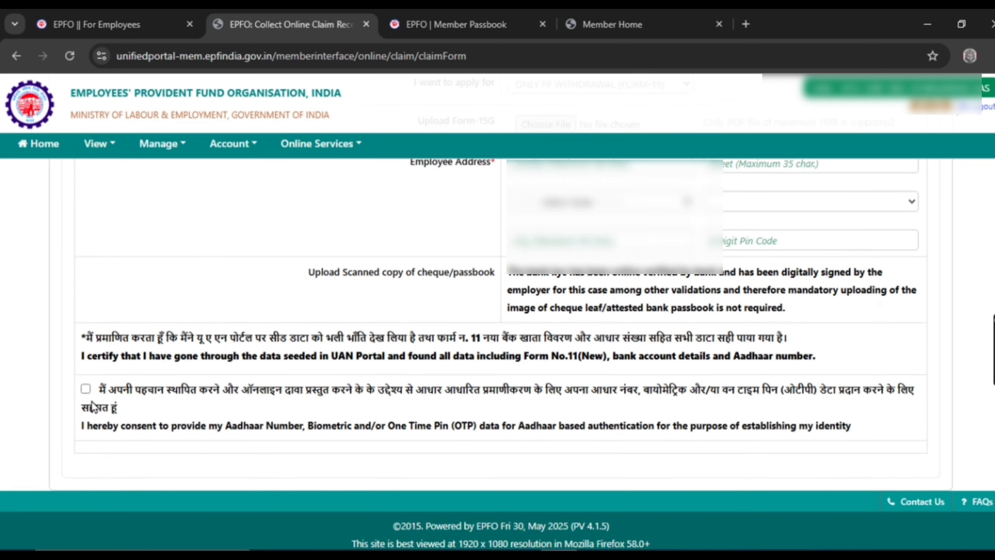
{"action": "left_click", "coordinate": [86, 390]}
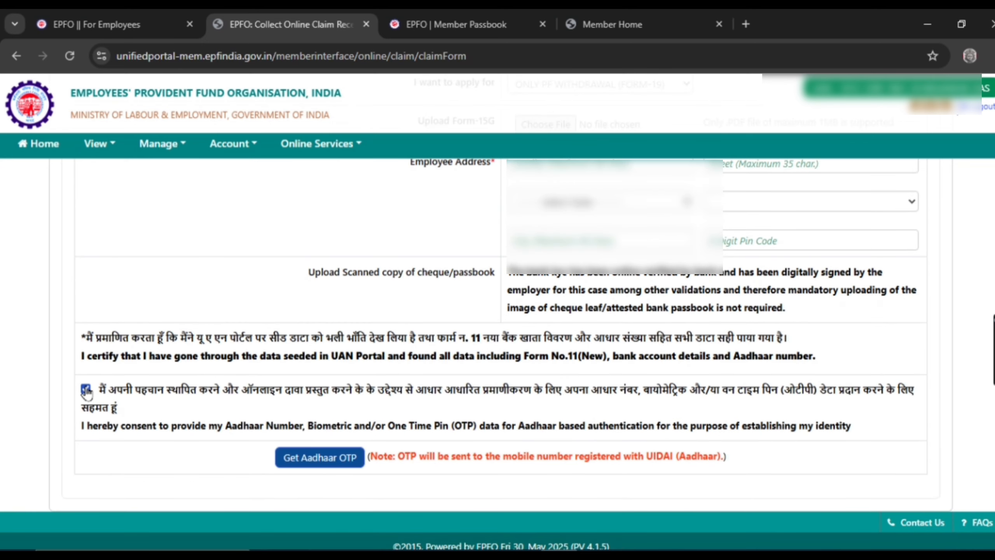
{"action": "left_click", "coordinate": [318, 458]}
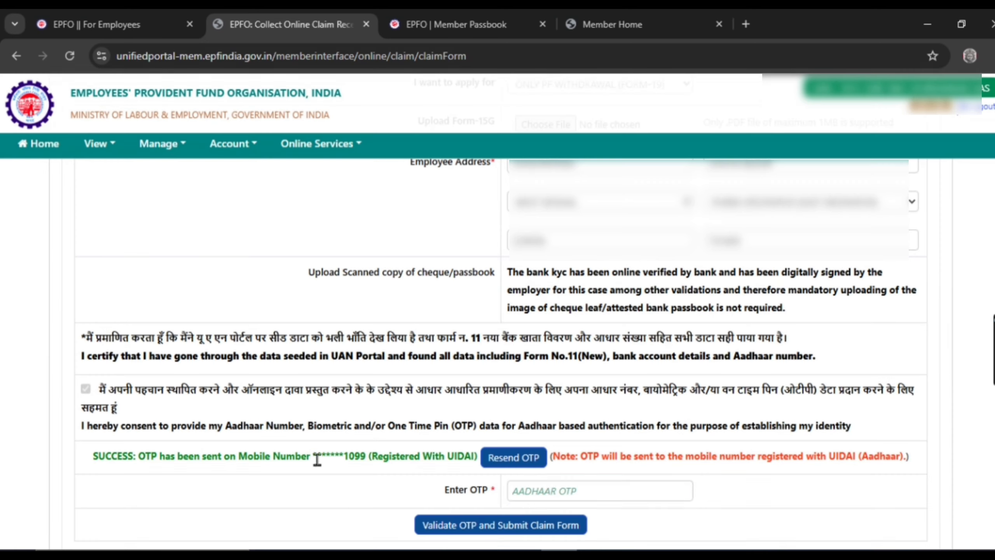
- Enter the Aadhaar OTP, validate it and submit the PF withdrawal claim form
{"action": "left_click", "coordinate": [548, 491]}
{"action": "type", "text": "••••"}
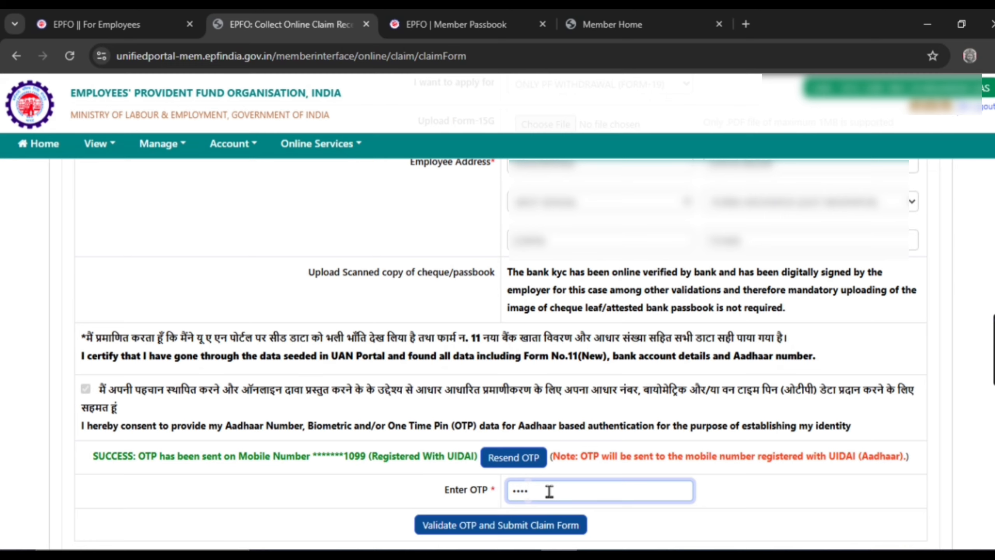
{"action": "type", "text": "••"}
{"action": "left_click", "coordinate": [543, 535]}
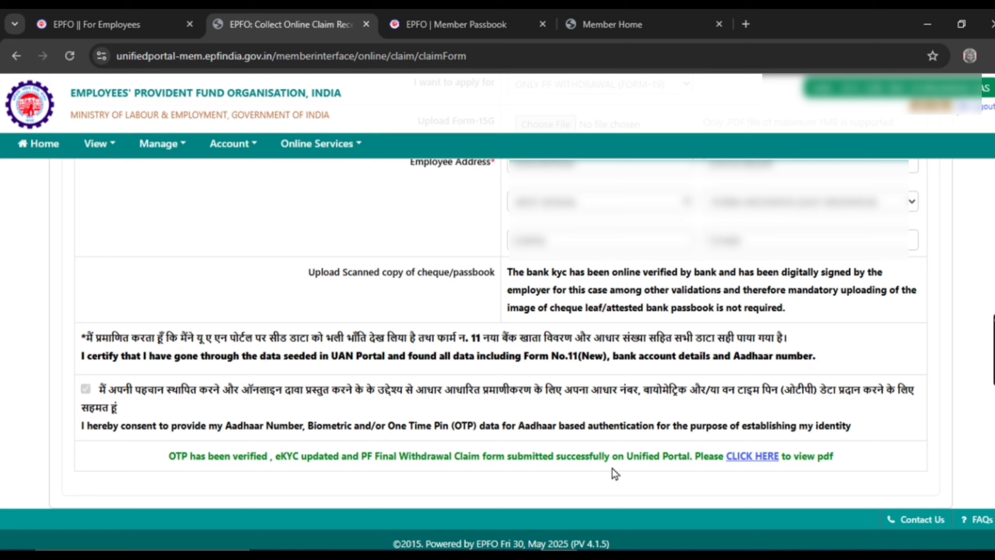
- View the submitted PF withdrawal claim as a PDF and download a copy
{"action": "left_click", "coordinate": [752, 457]}
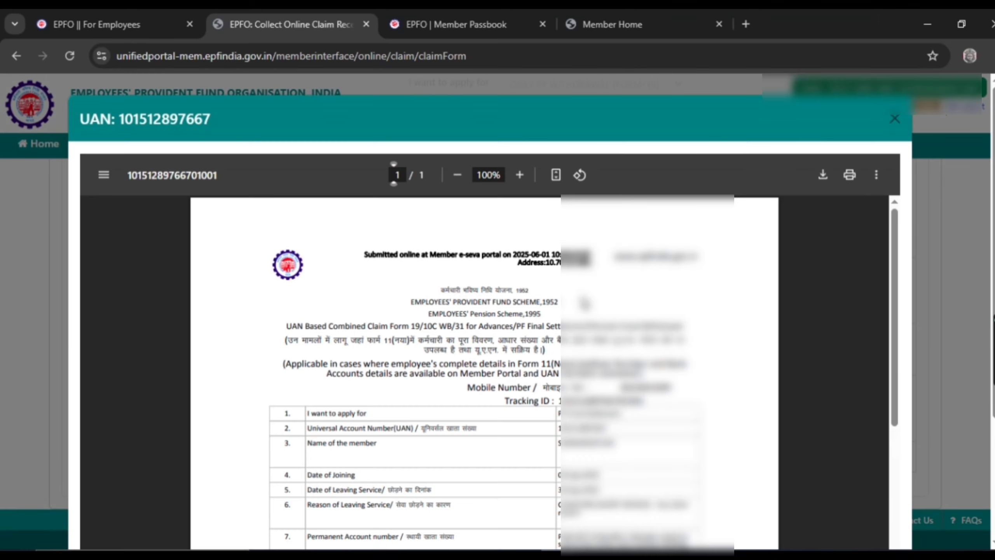
{"action": "scroll", "coordinate": [585, 302], "scroll_direction": "down", "scroll_amount": 1}
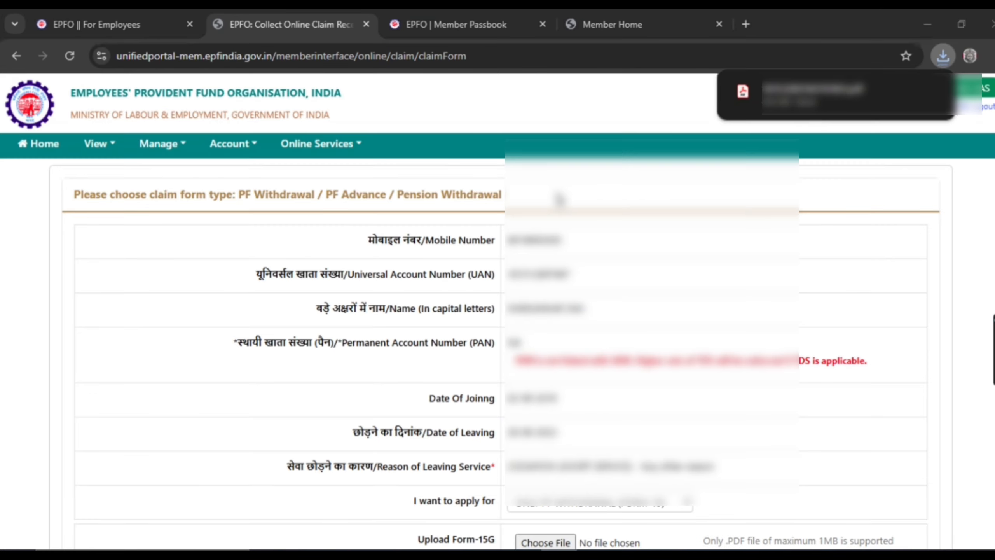
- Open a new online claim (Form-31, 19, 10C & 10D), verify the seeded bank account number and accept the certificate of undertaking
{"action": "left_click", "coordinate": [324, 152]}
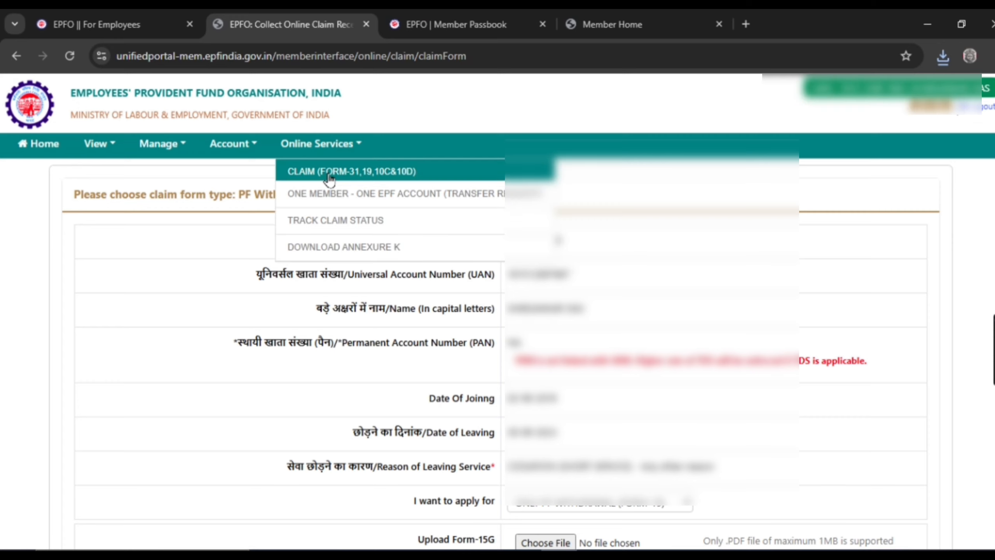
{"action": "left_click", "coordinate": [354, 172]}
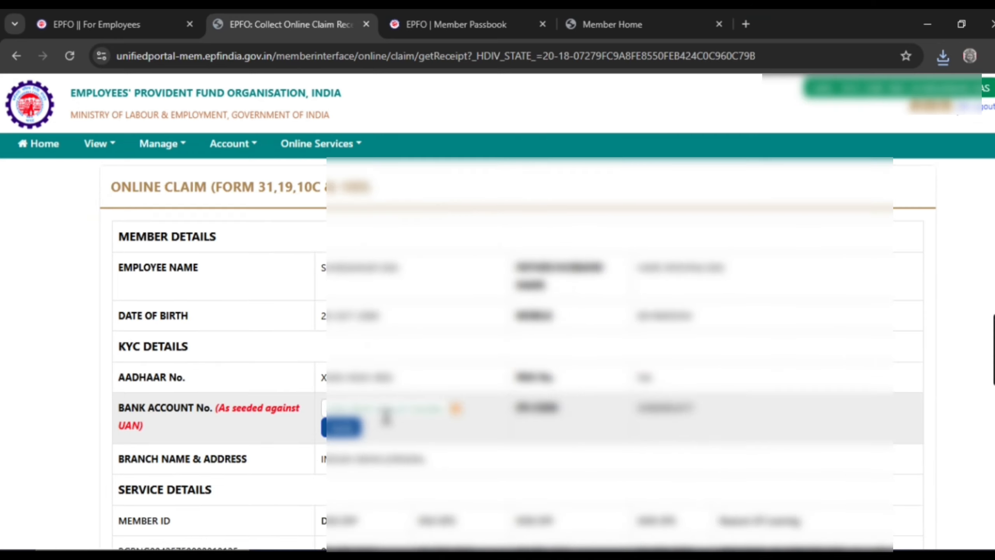
{"action": "left_click", "coordinate": [388, 411]}
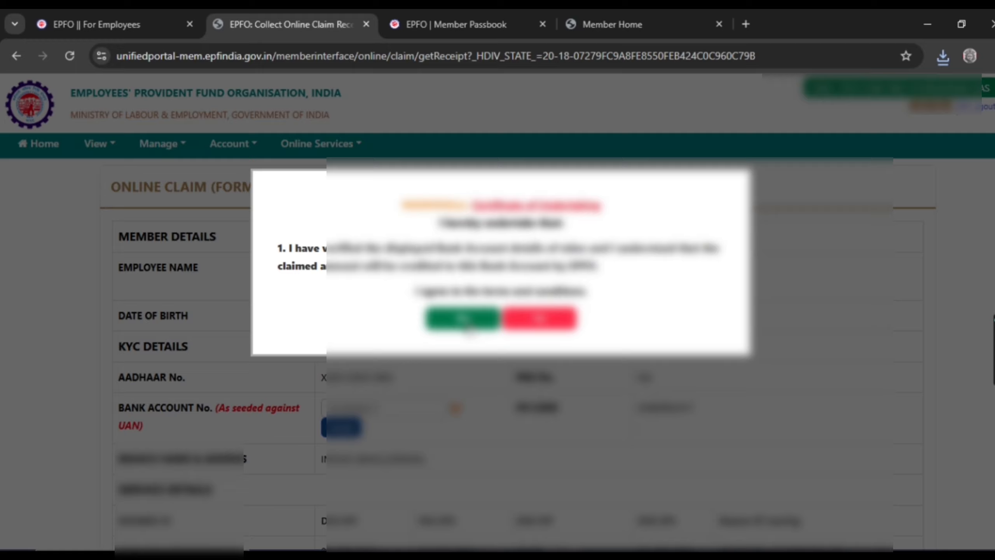
{"action": "left_click", "coordinate": [465, 323]}
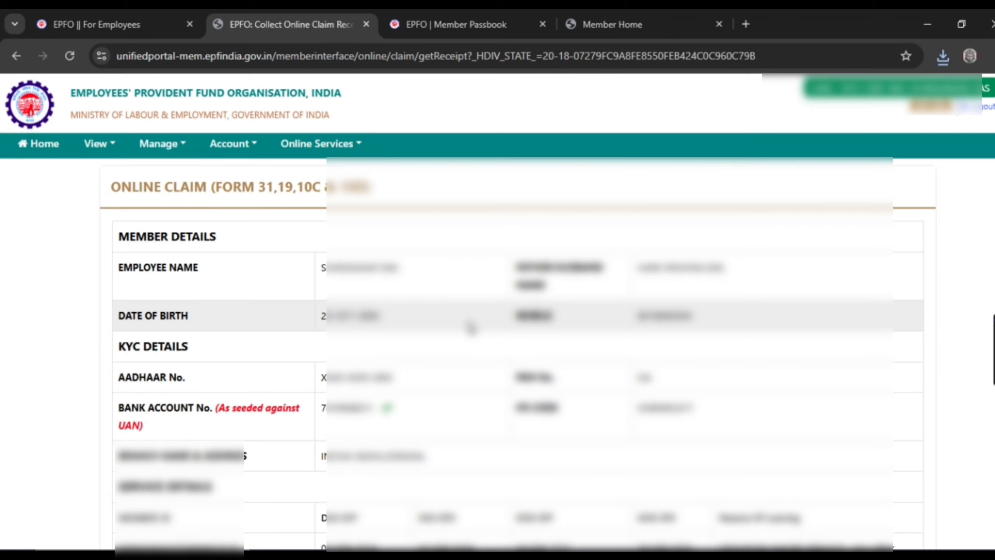
- Proceed to the online claim and select ONLY PENSION WITHDRAWAL (FORM-10C) as the claim to apply for
{"action": "scroll", "coordinate": [470, 327], "scroll_direction": "down", "scroll_amount": 5}
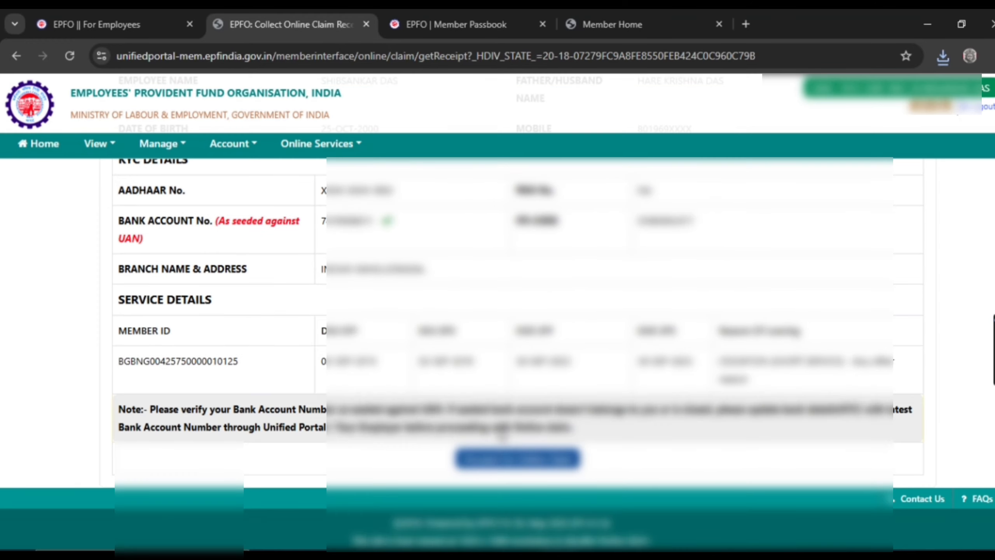
{"action": "left_click", "coordinate": [517, 459]}
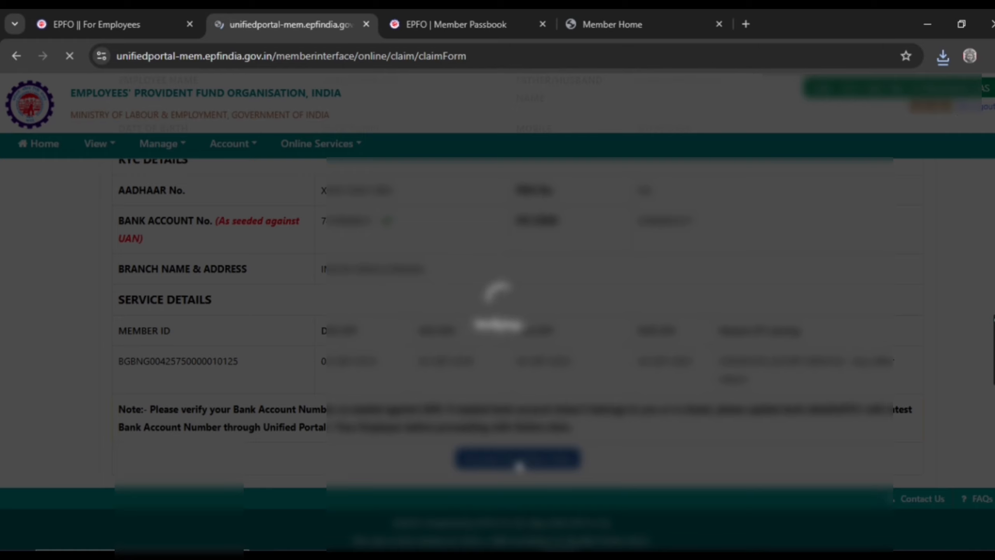
{"action": "scroll", "coordinate": [571, 392], "scroll_direction": "down", "scroll_amount": 2}
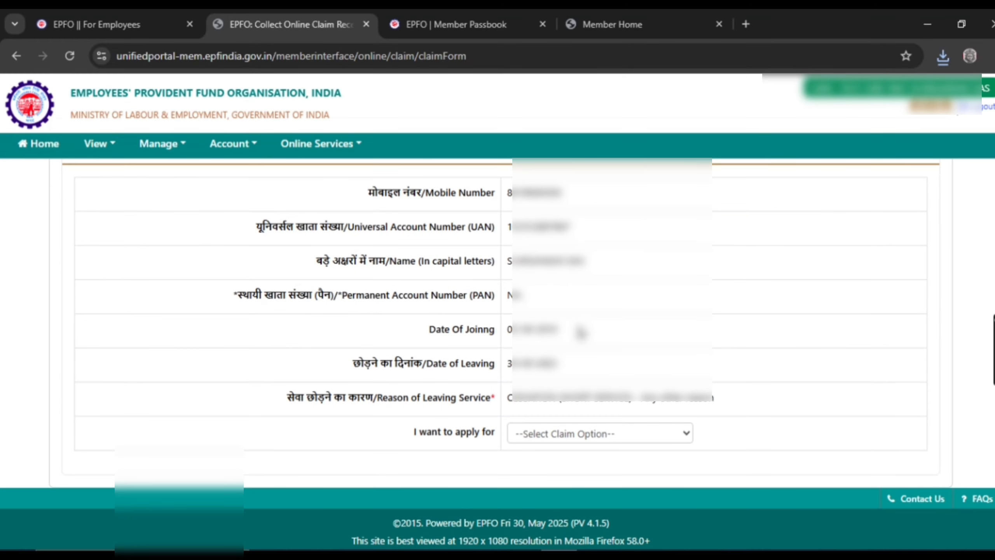
{"action": "left_click", "coordinate": [597, 436]}
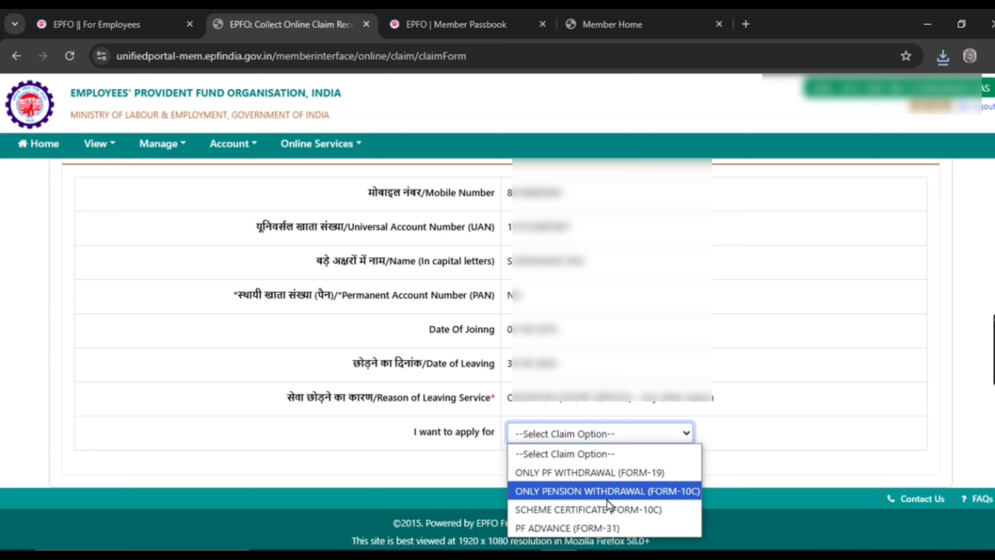
{"action": "left_click", "coordinate": [638, 494]}
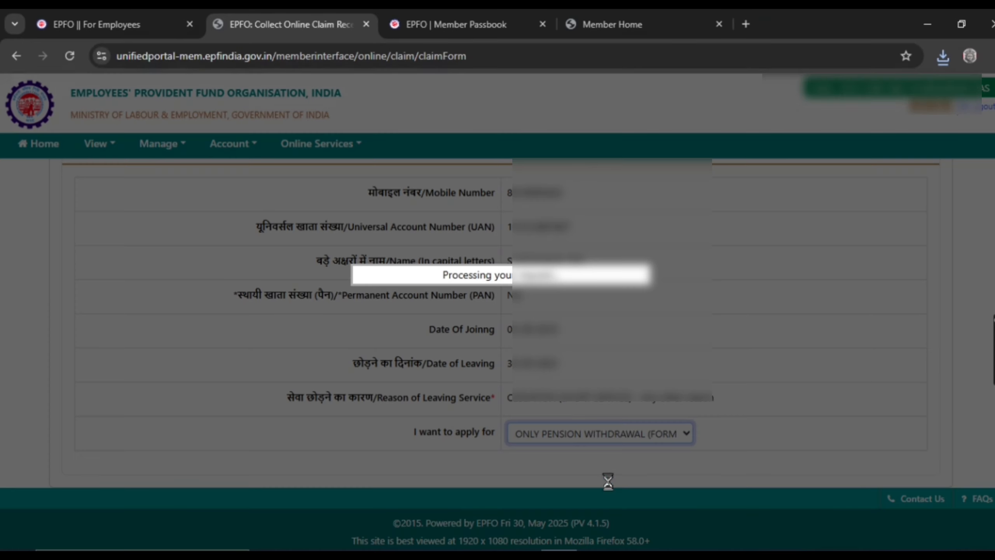
- Complete the employee address and Aadhaar consent, and submit the pension withdrawal claim with a requested Aadhaar OTP
{"action": "scroll", "coordinate": [569, 399], "scroll_direction": "down", "scroll_amount": 6}
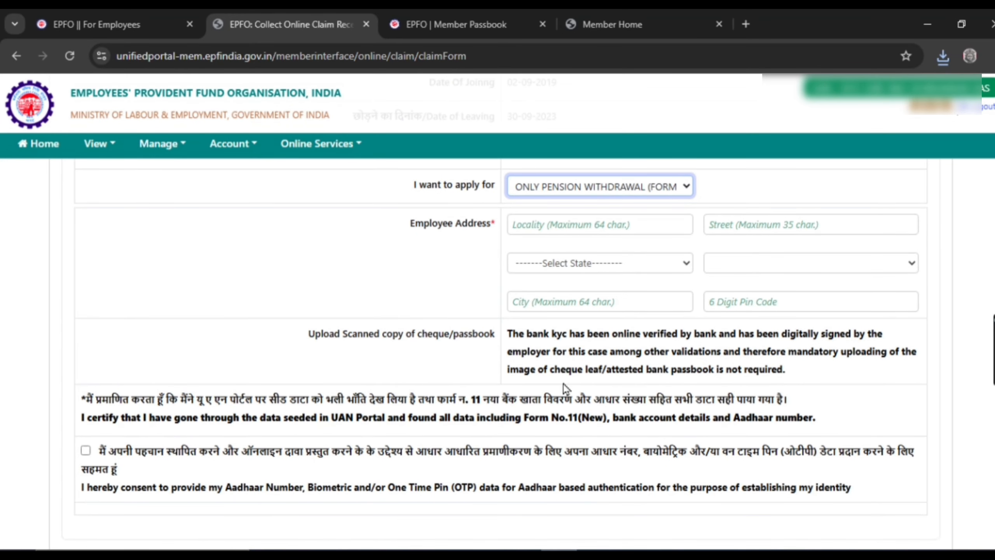
{"action": "scroll", "coordinate": [88, 453], "scroll_direction": "down", "scroll_amount": 2}
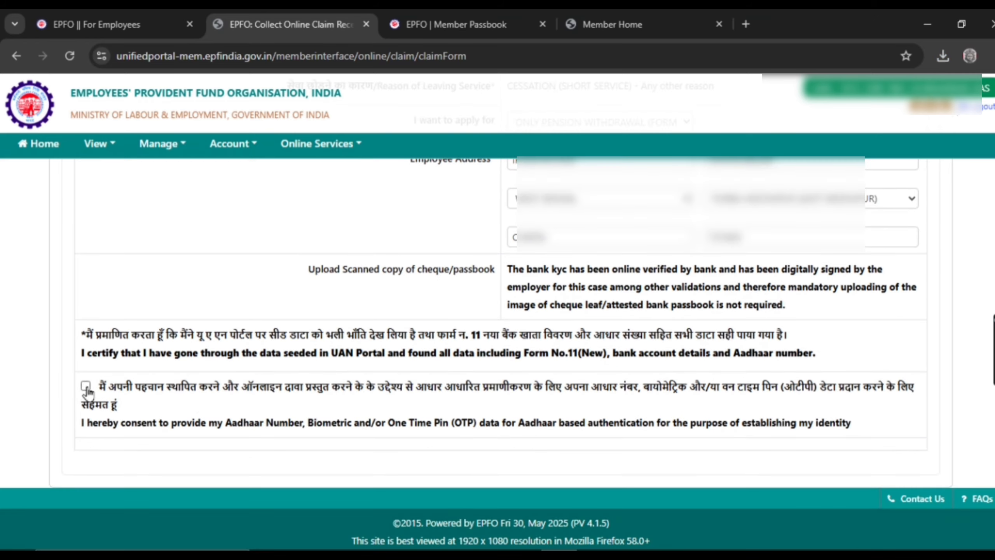
{"action": "left_click", "coordinate": [86, 386]}
{"action": "left_click", "coordinate": [349, 457]}
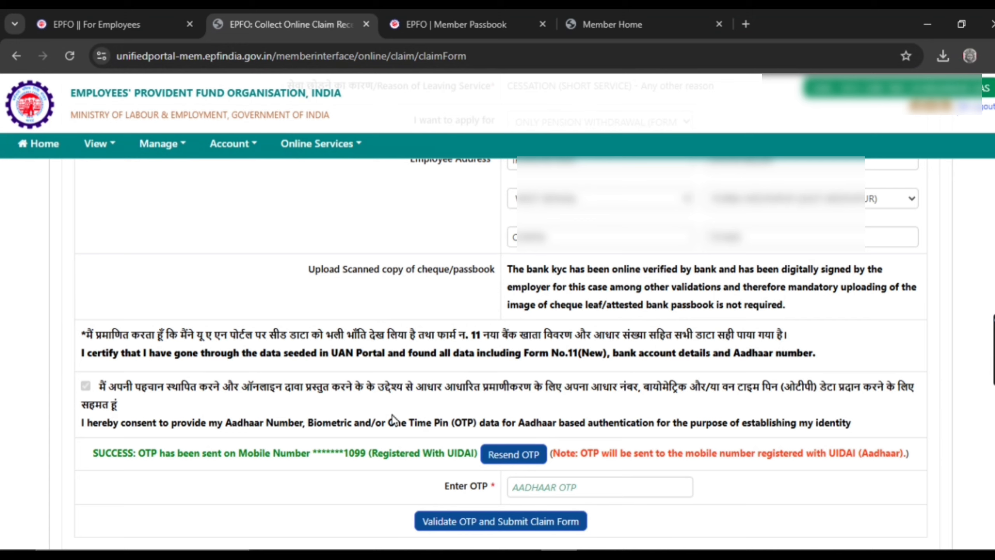
{"action": "left_click", "coordinate": [501, 522]}
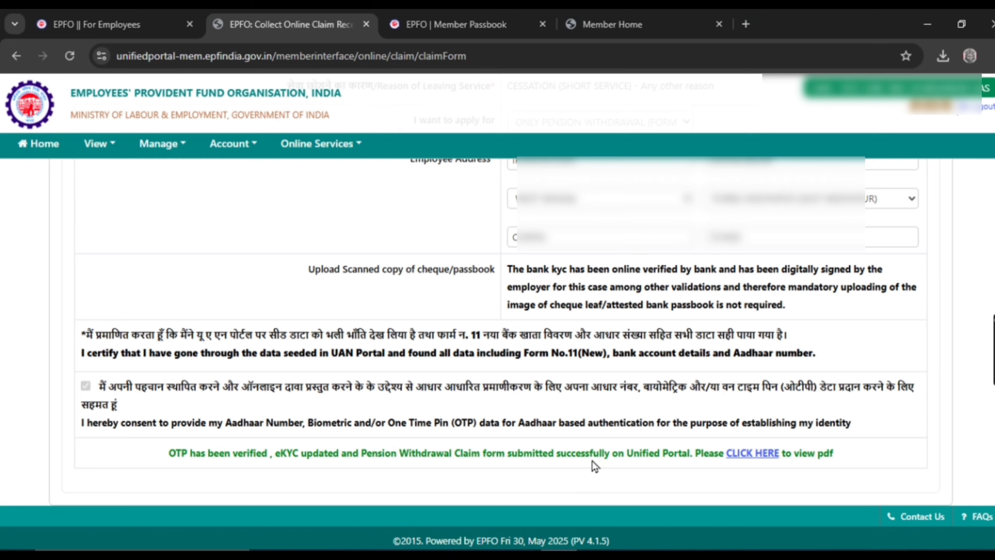
- View the submitted pension withdrawal claim as a PDF and download a copy
{"action": "left_click", "coordinate": [759, 456]}
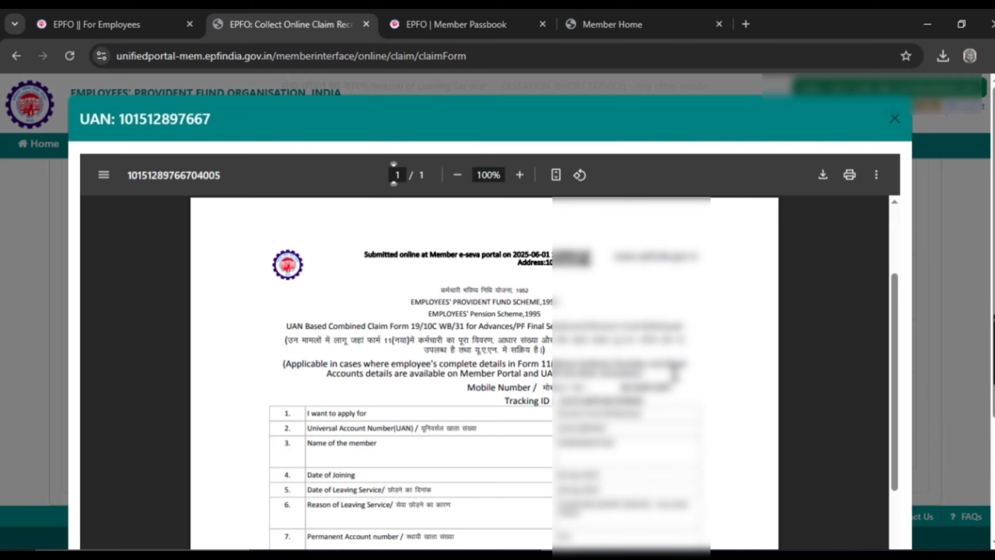
{"action": "scroll", "coordinate": [782, 274], "scroll_direction": "down", "scroll_amount": 10}
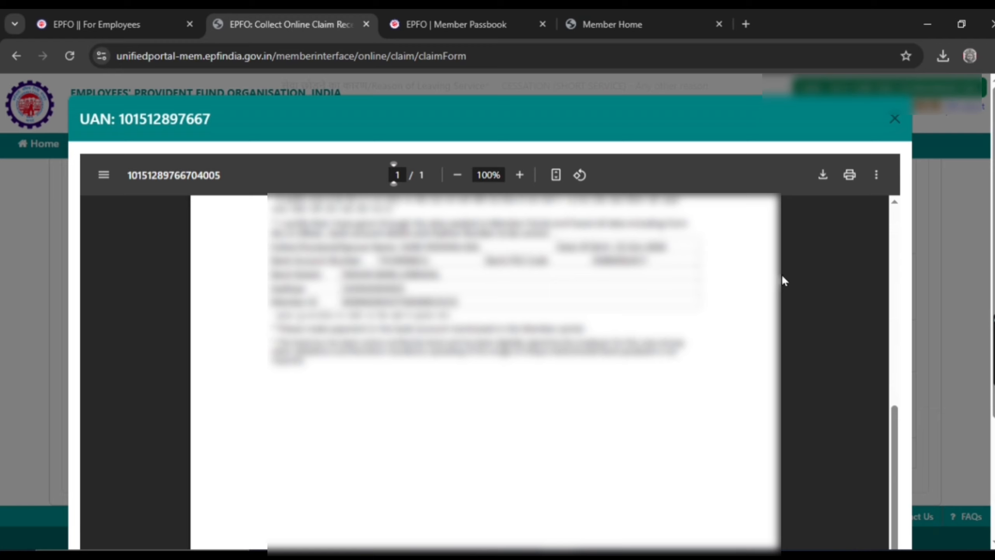
{"action": "left_click", "coordinate": [821, 181]}
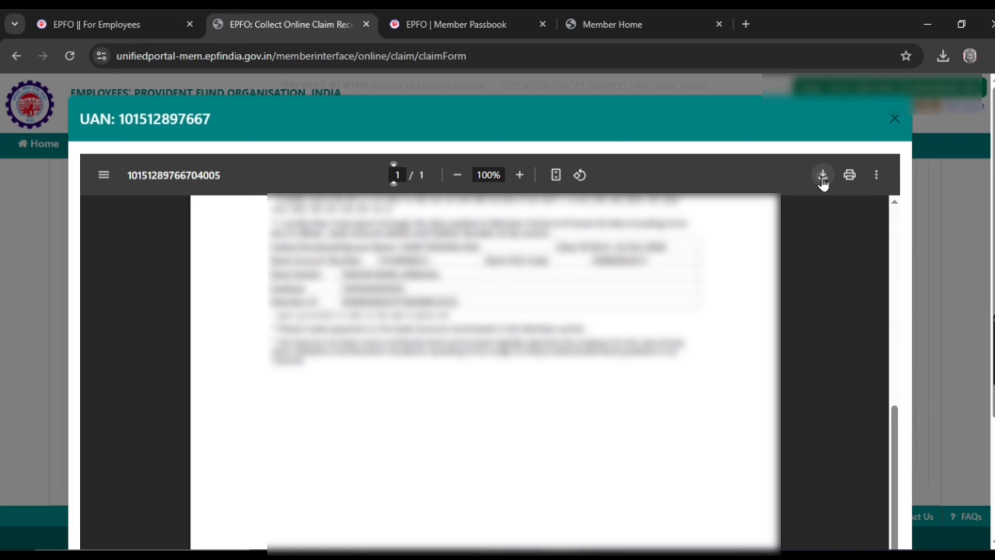